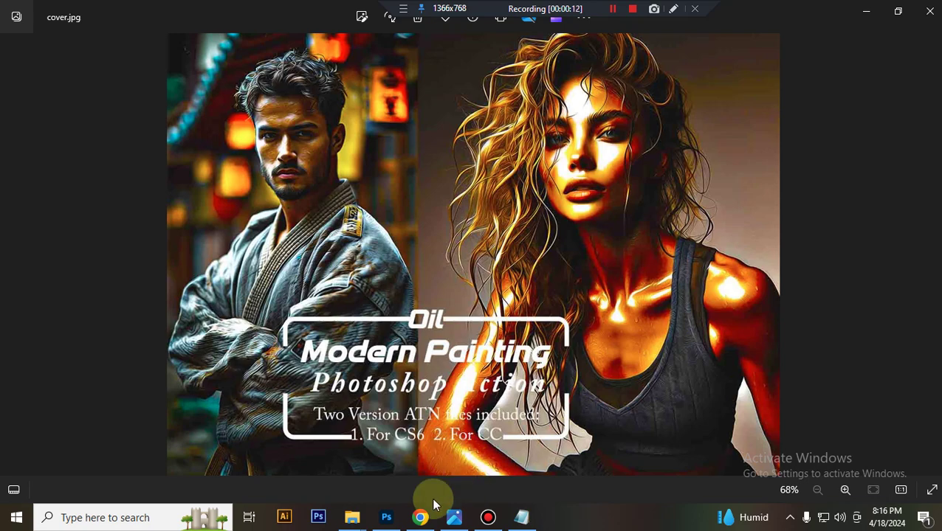
Step: Leave the Photos viewer showing cover.jpg and switch over to Photoshop
left_click(386, 516)
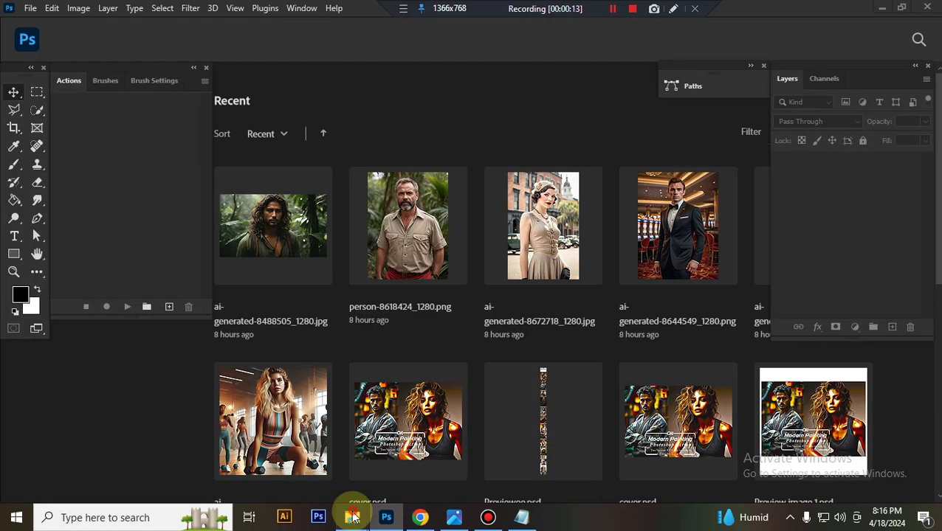
mouse_move(352, 517)
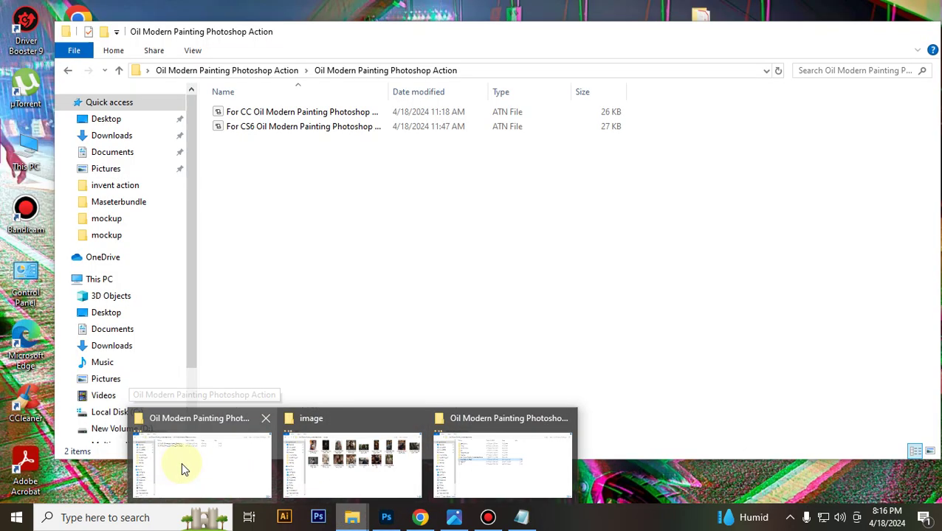
Step: Load the 'For CC' Oil Modern Painting .atn action file into Photoshop from its folder
left_click(181, 463)
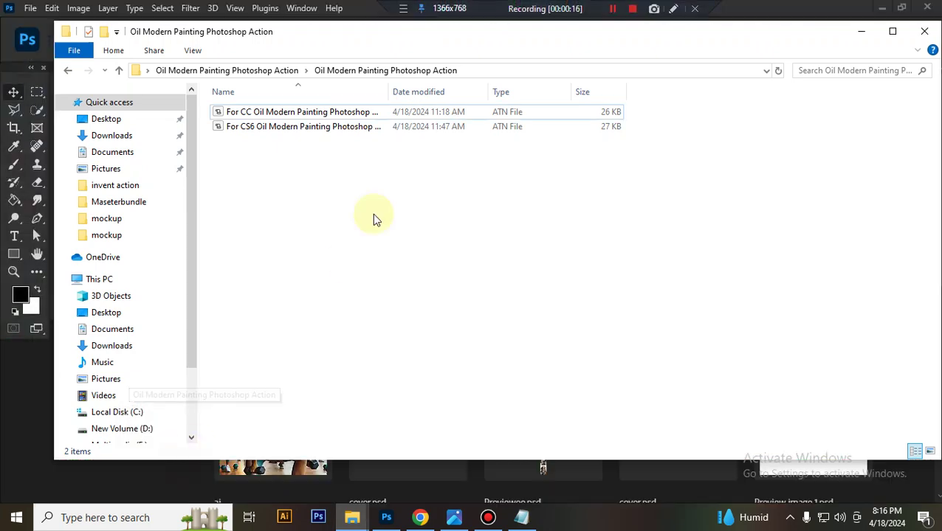
left_click(339, 116)
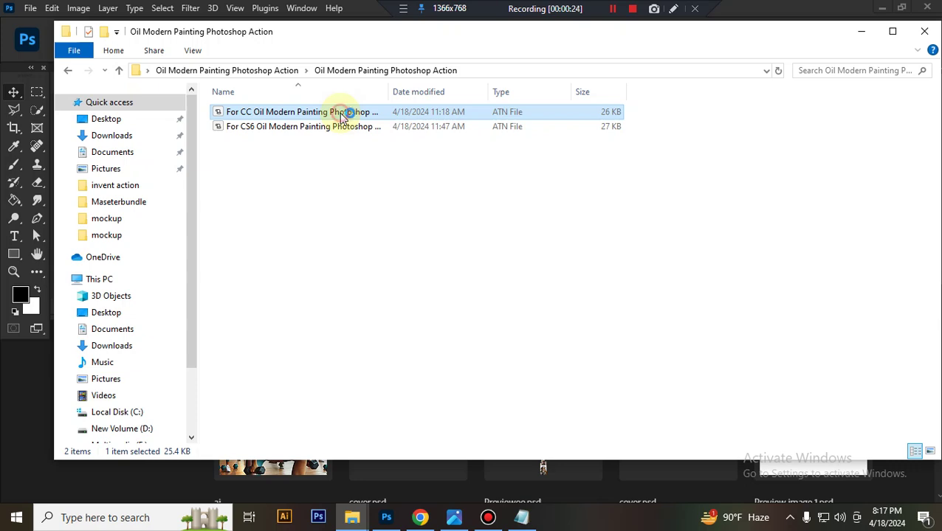
double_click(342, 114)
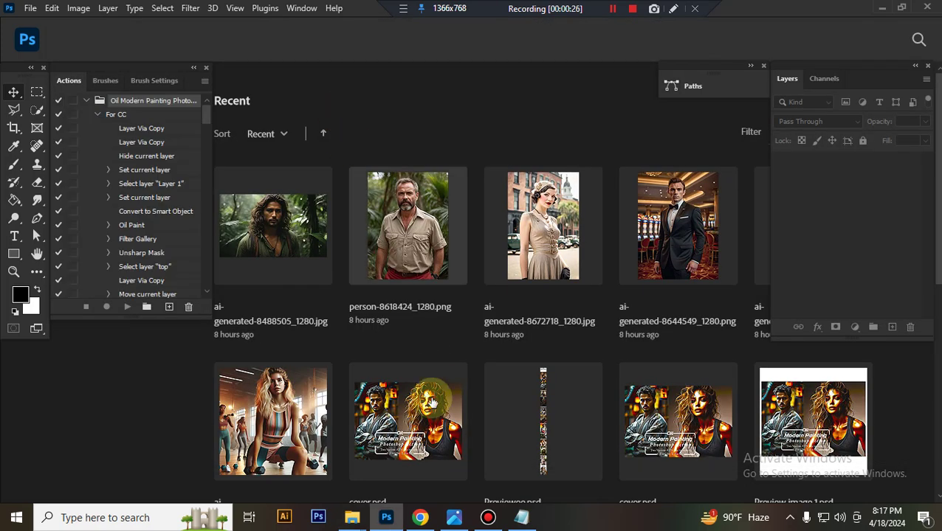
Step: Drag ai-generated-8683405_1280.jpg from the image folder into Photoshop to open it
left_click(357, 483)
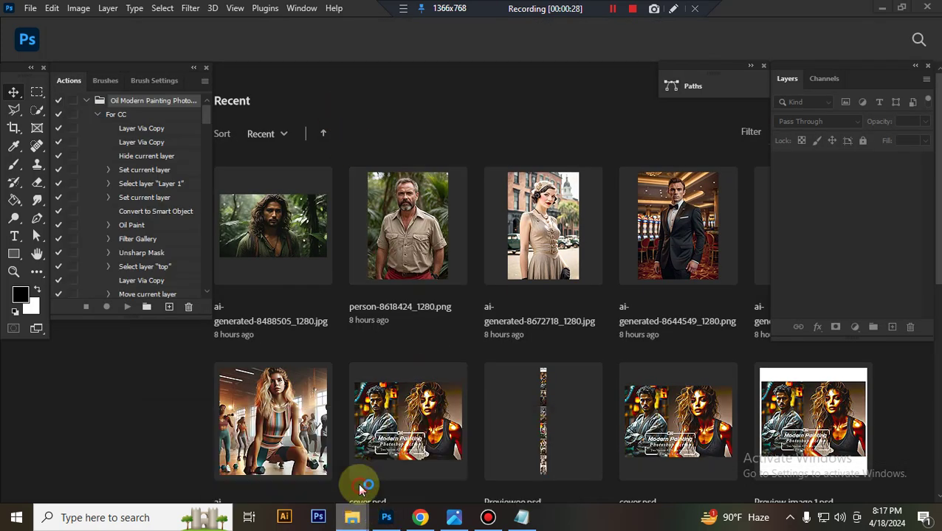
mouse_move(407, 221)
left_mouse_down()
mouse_move(404, 514)
mouse_move(452, 314)
left_mouse_up()
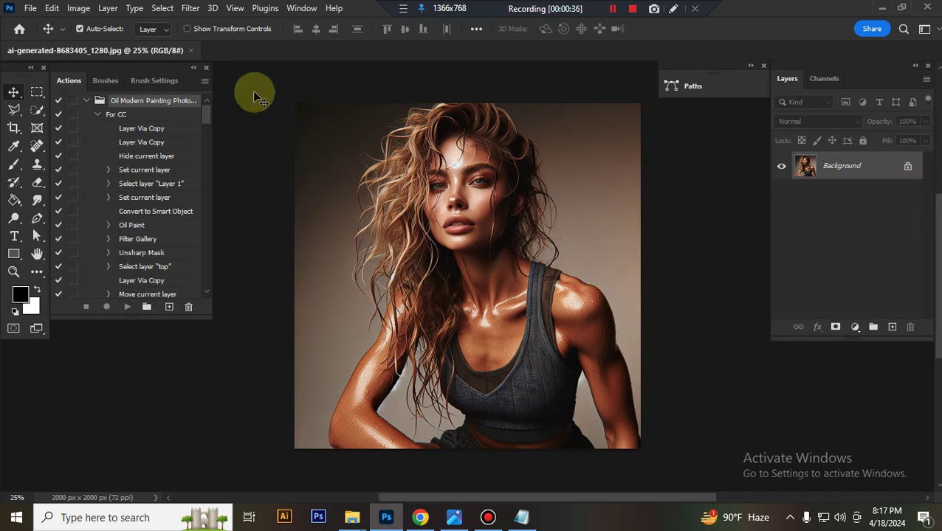
left_click(81, 9)
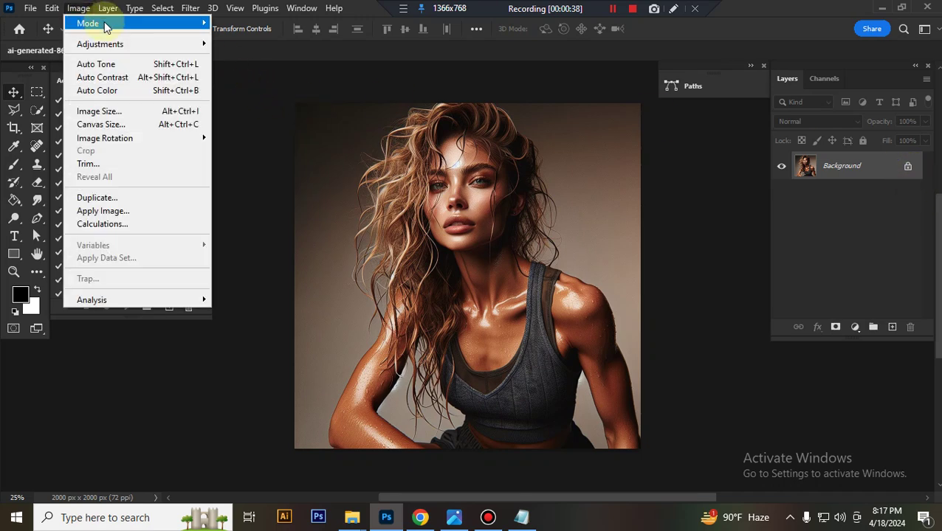
mouse_move(88, 24)
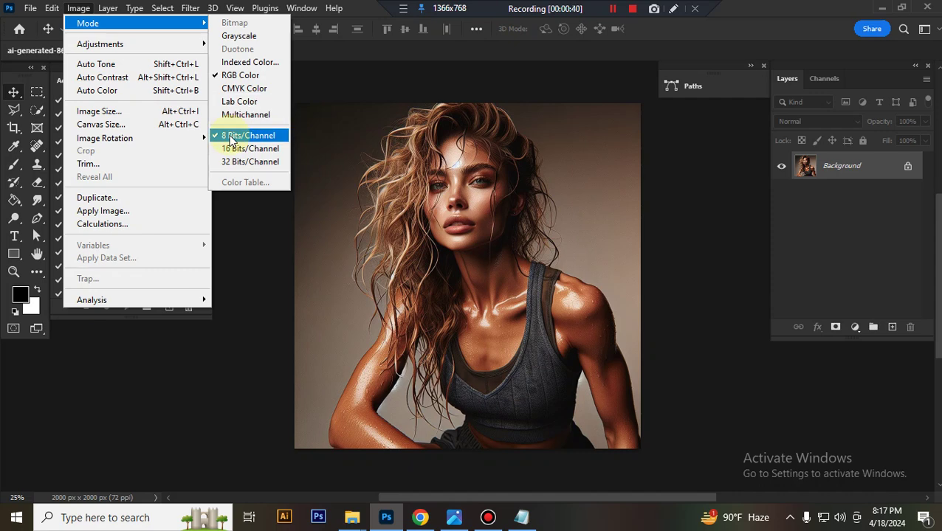
left_click(98, 110)
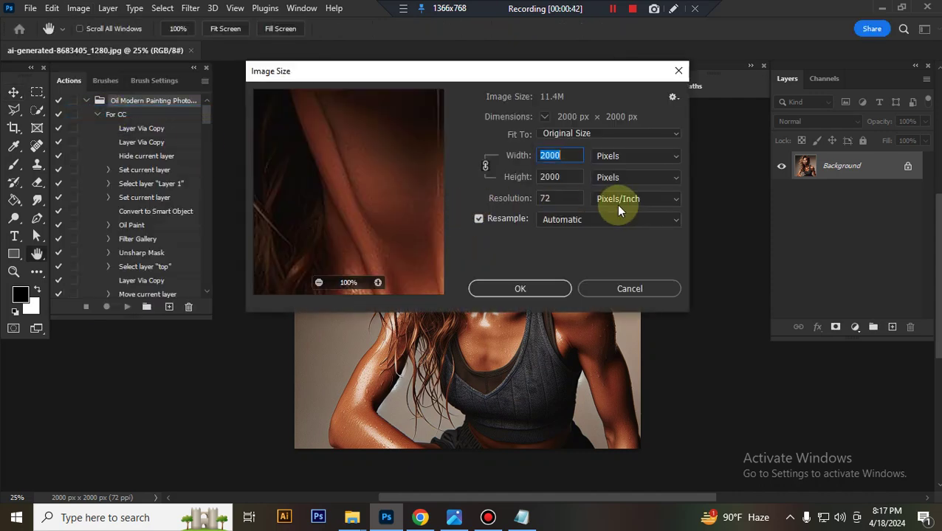
left_click(526, 290)
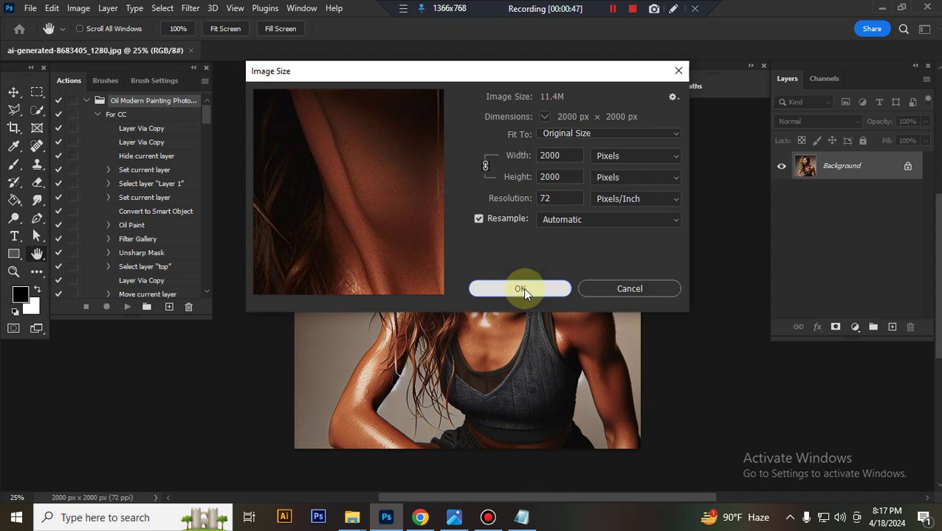
left_click(520, 288)
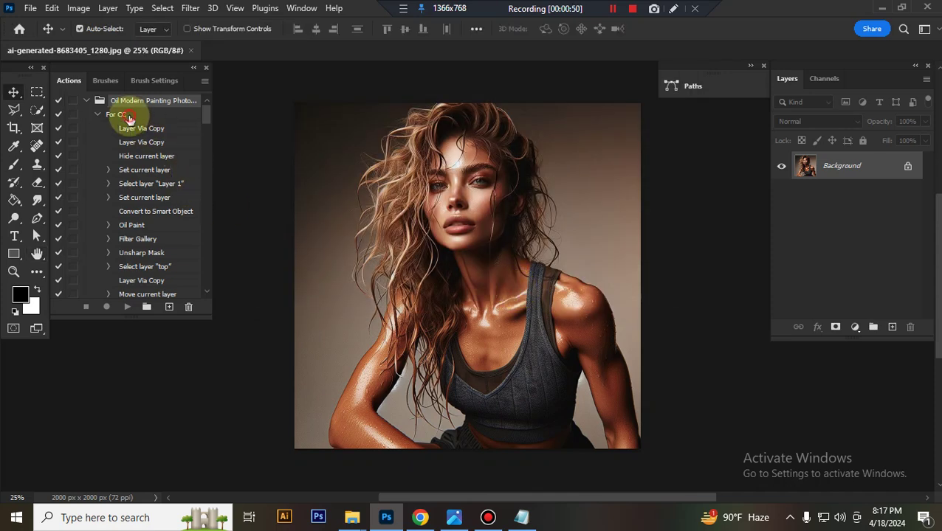
Step: Play the 'For CC' action on the portrait to build the oil-paint effect
left_click(130, 118)
left_click(127, 307)
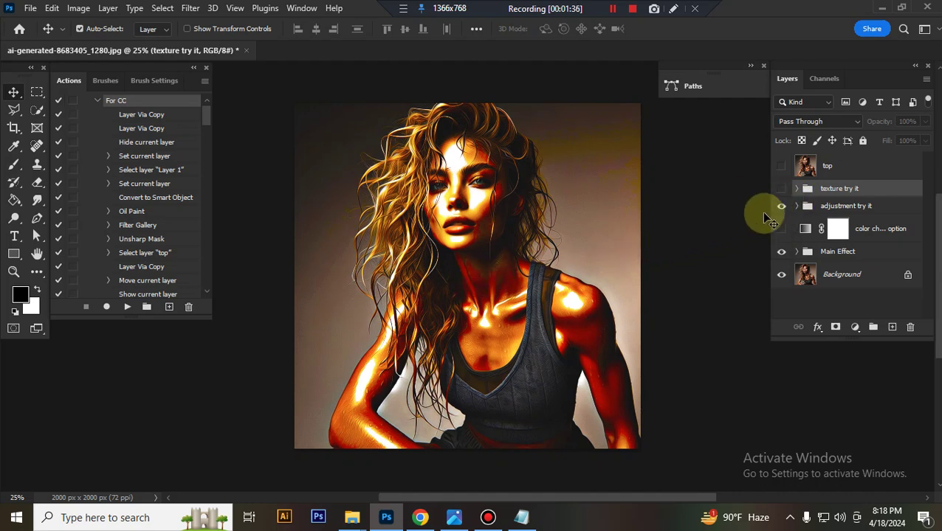
Step: Compare against the 'top' original photo, show the texture try it group, and zoom in
left_click(780, 188)
left_click(781, 166)
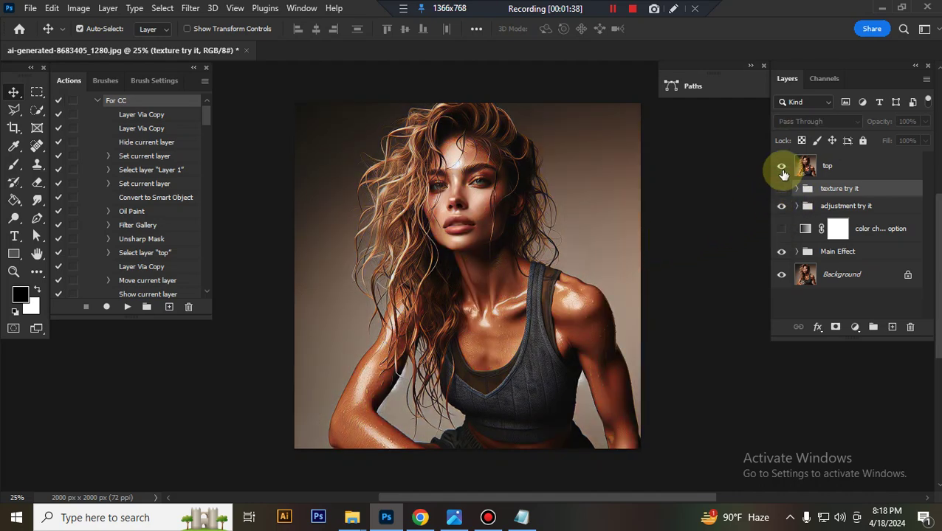
left_click(781, 168)
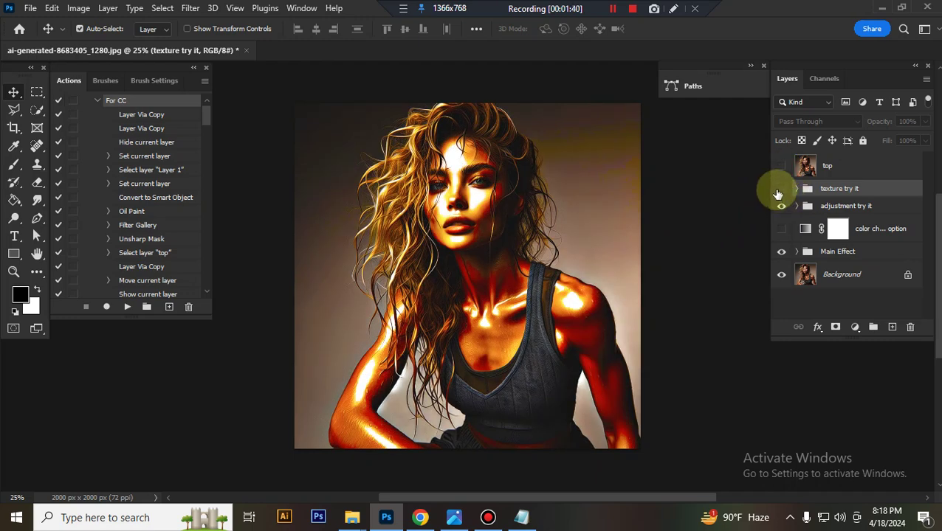
left_click(781, 188)
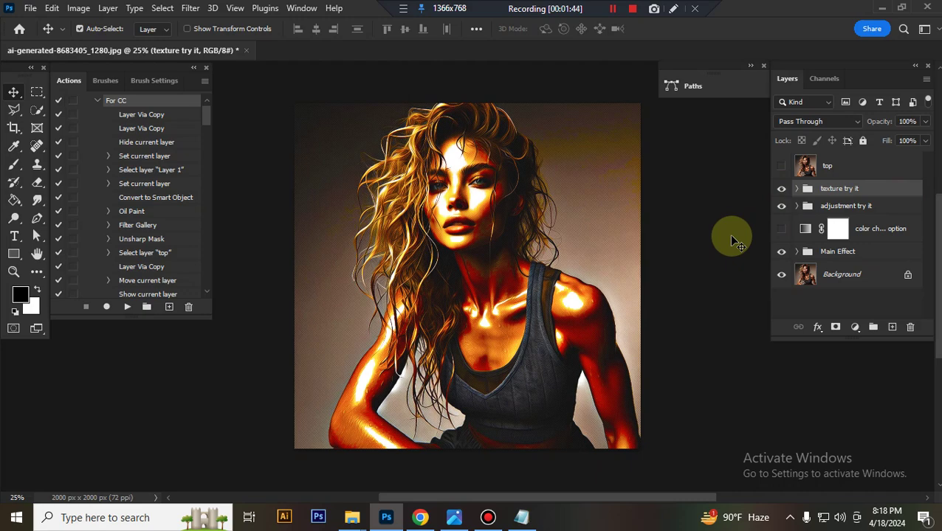
key("ctrl+plus")
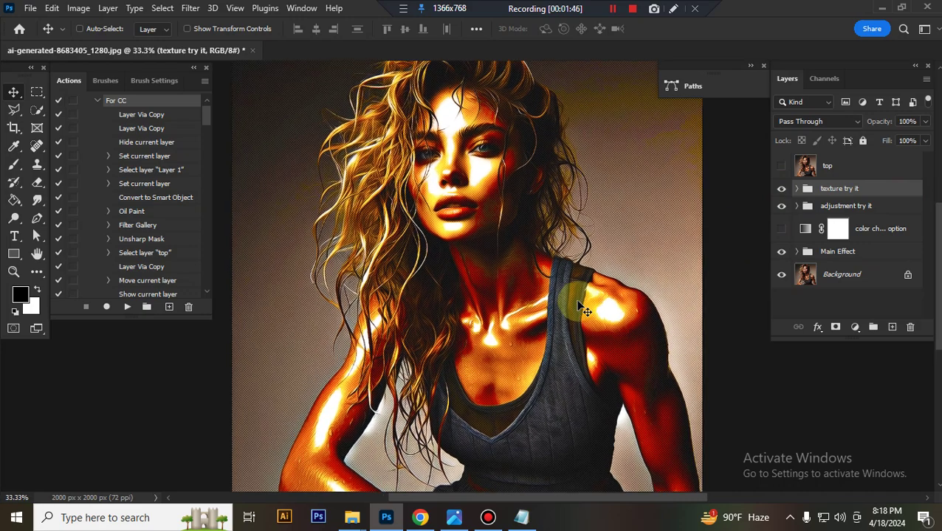
key("ctrl+plus")
scroll(579, 288, "up", 3)
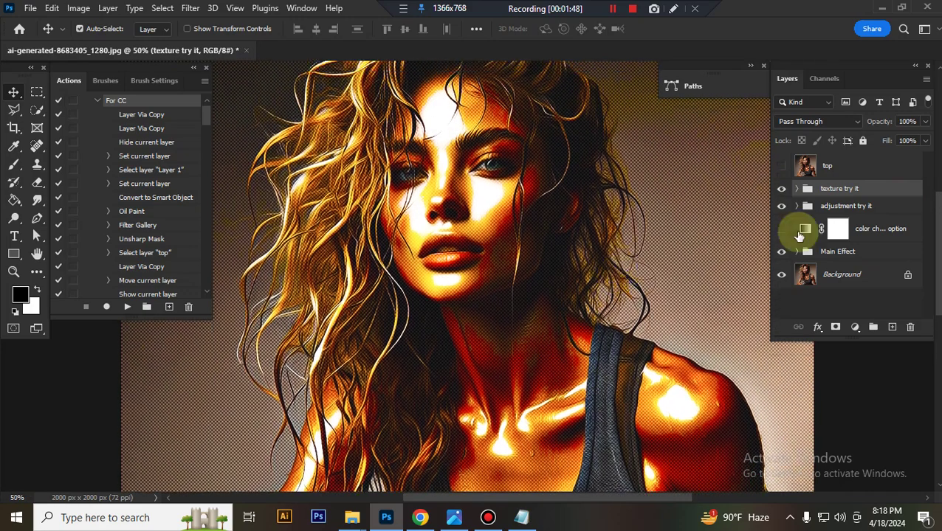
Step: Try textures t 1, t 2 and t 3, then collapse and hide the texture try it group
left_click(796, 190)
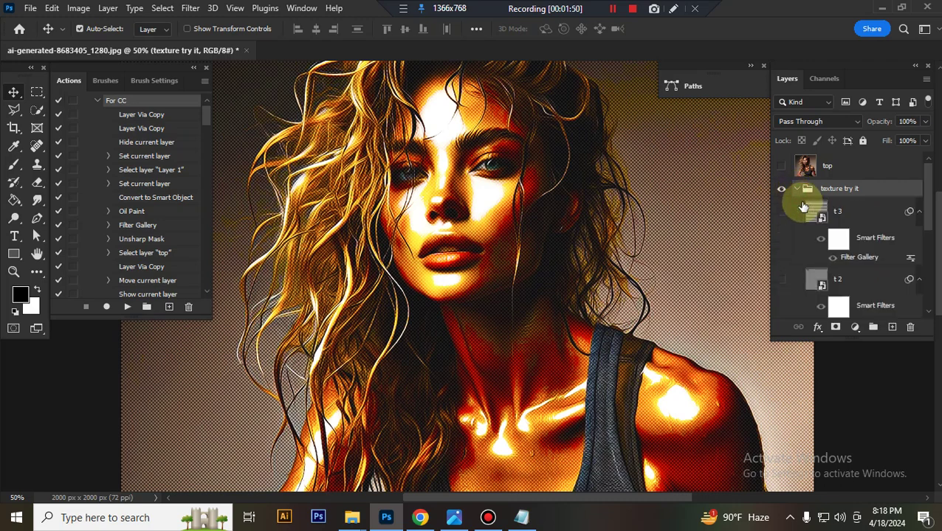
scroll(811, 277, "down", 3)
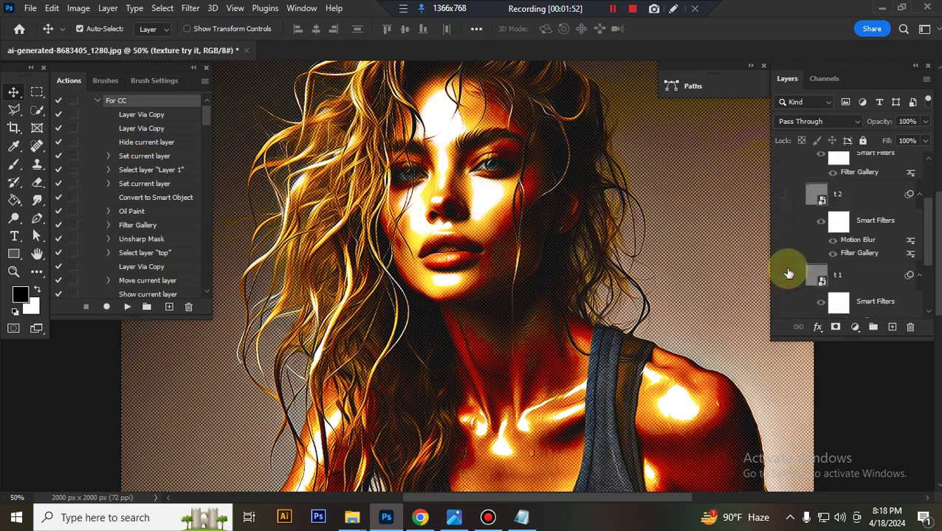
left_click(781, 274)
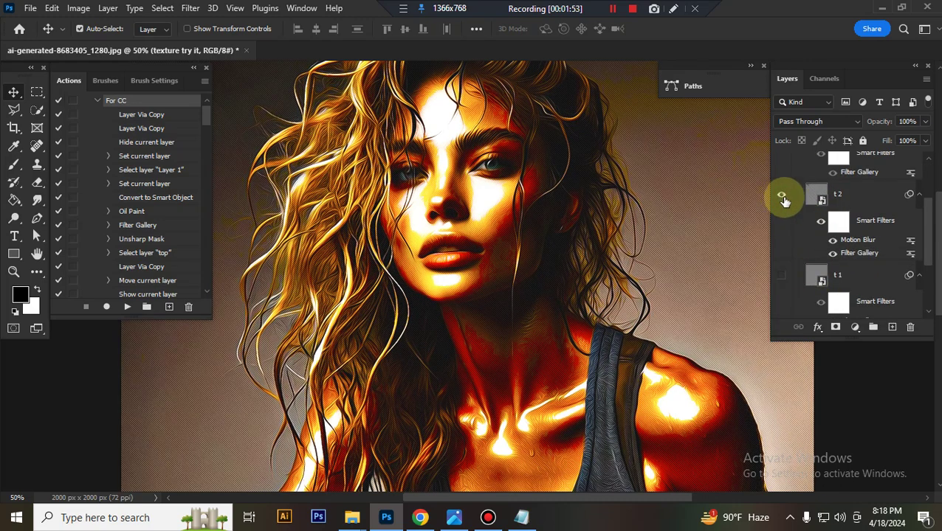
scroll(783, 221, "up", 2)
left_click(780, 279)
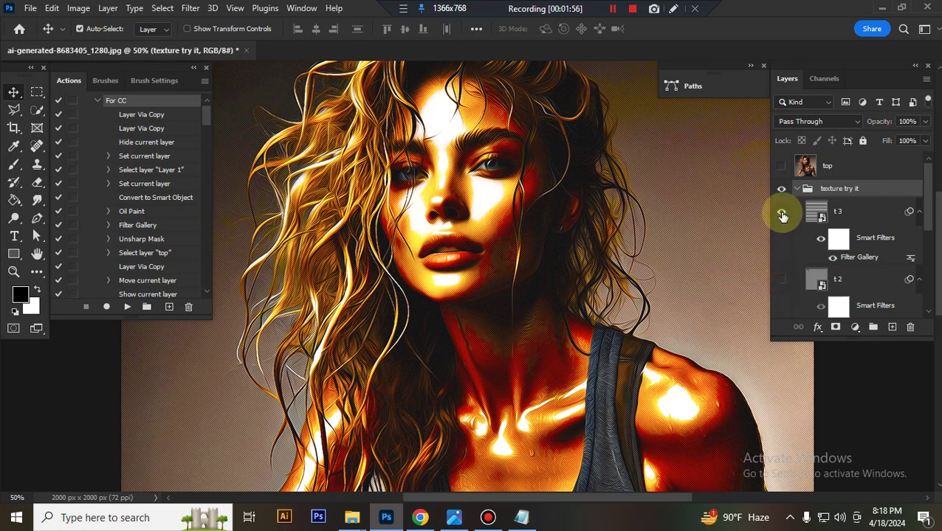
left_click(781, 214)
left_click(782, 214)
scroll(786, 215, "down", 1)
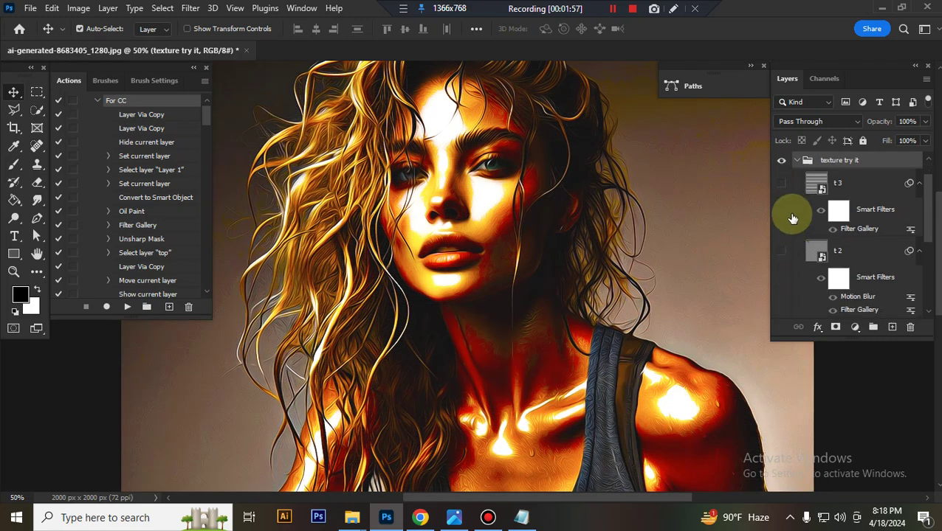
left_click(797, 160)
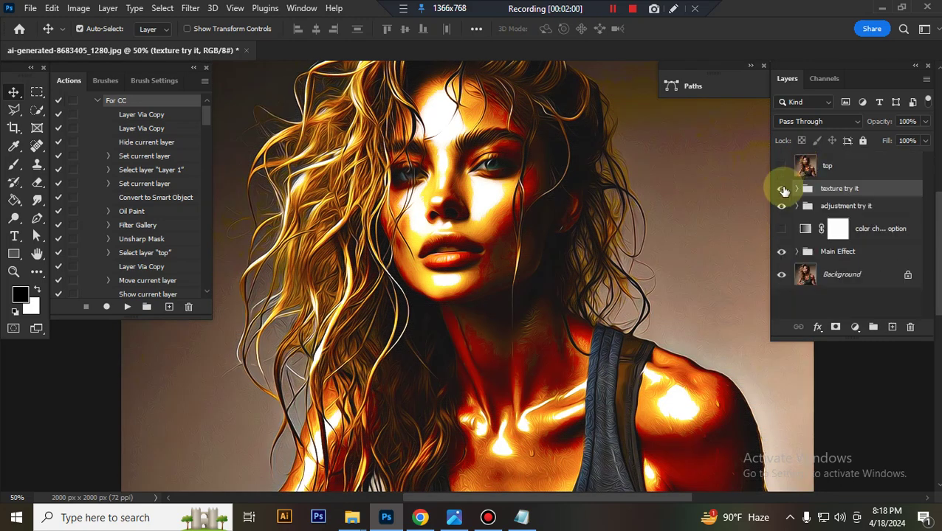
left_click(781, 188)
Step: Toggle the adjustment try it group off and on to compare, leaving it visible
left_click(818, 215)
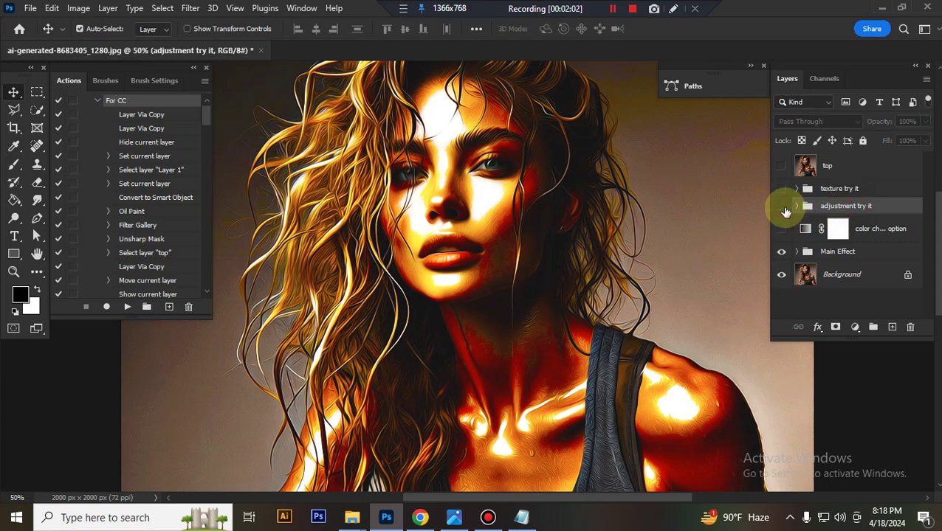
left_click(782, 207)
left_click(782, 210)
left_click(782, 210)
left_click(782, 209)
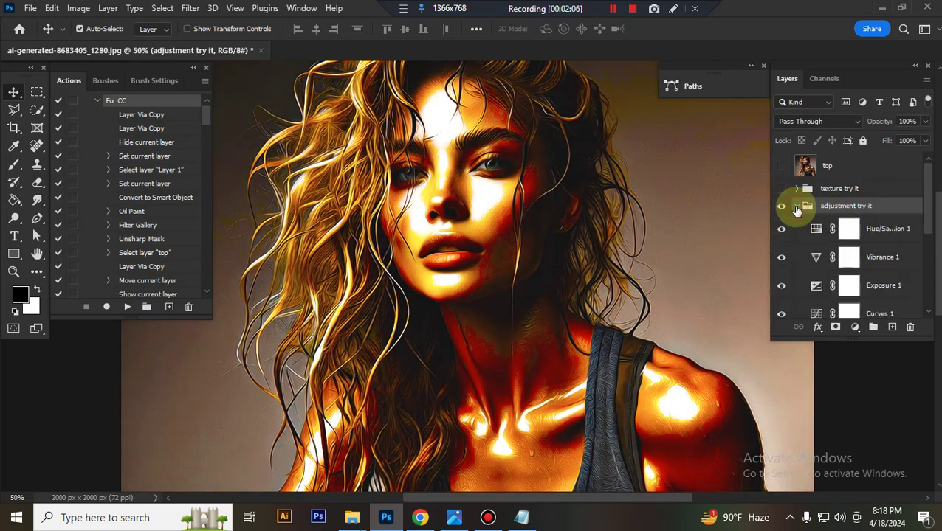
scroll(821, 240, "down", 1)
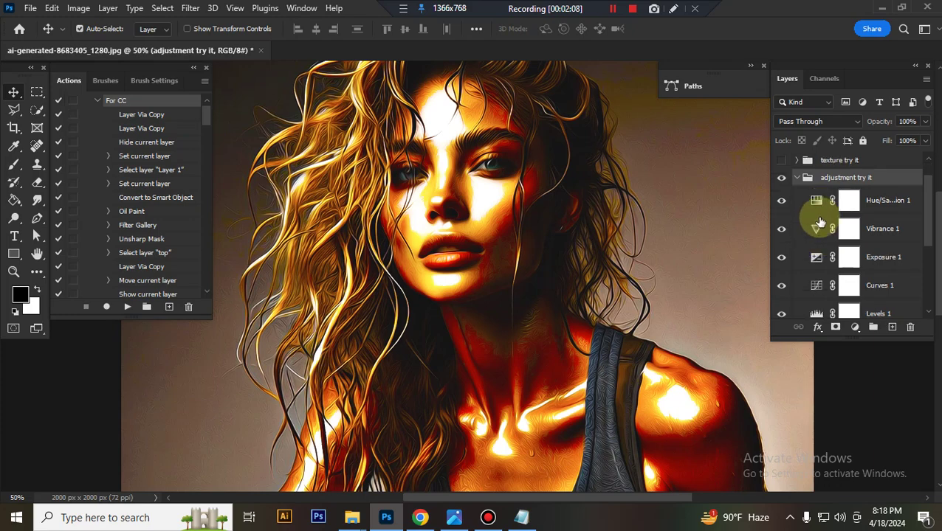
Step: Set the Hue/Saturation 1 saturation to -1
left_click(817, 208)
double_click(816, 208)
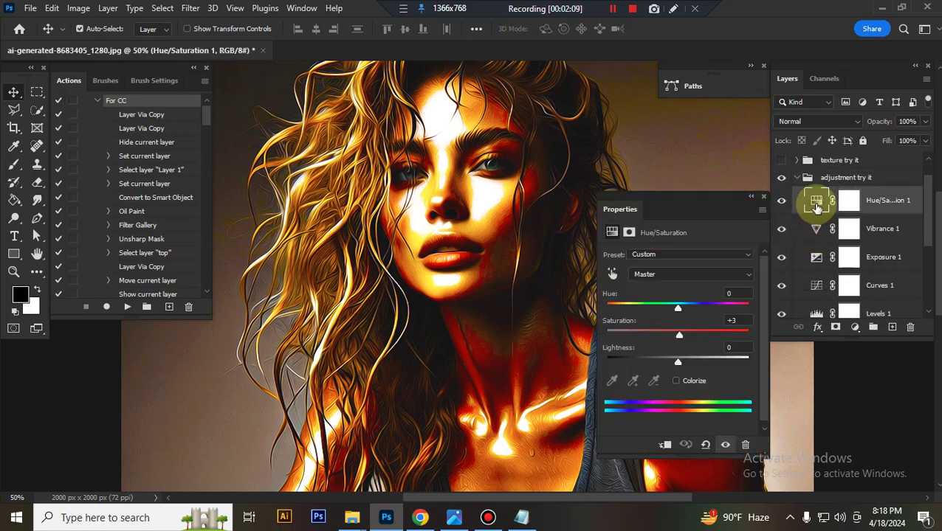
left_click_drag(715, 335, 679, 337)
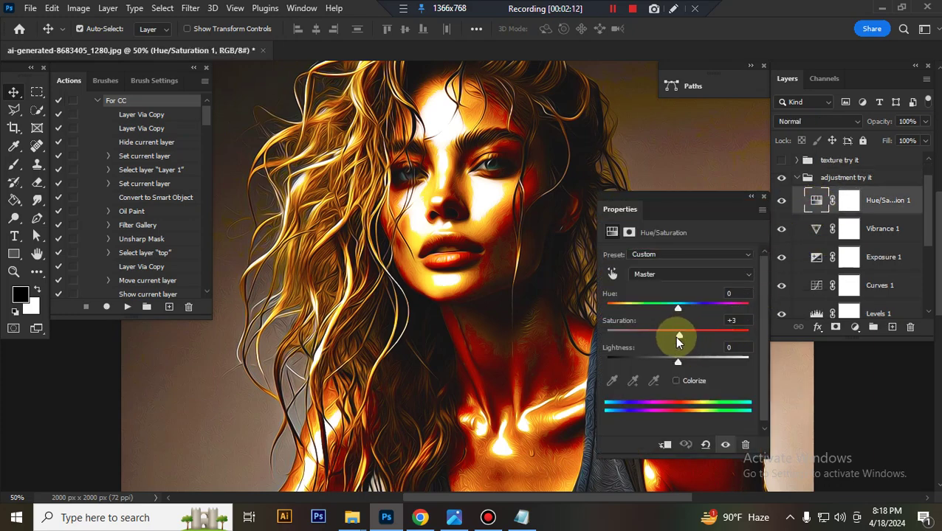
left_click_drag(677, 337, 676, 338)
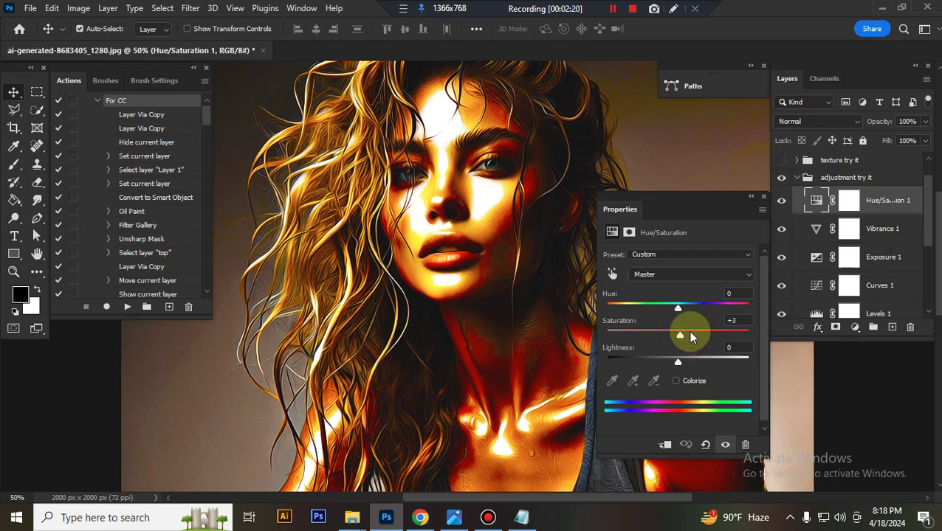
left_click_drag(681, 335, 676, 335)
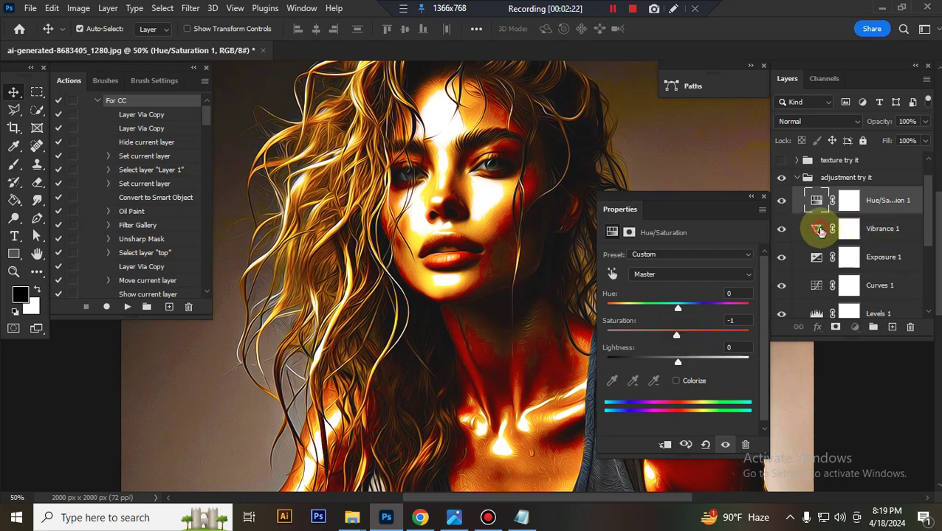
Step: Check Vibrance 1, pull a Curves 1 point down to darken tones, and review Levels 1
left_click(815, 230)
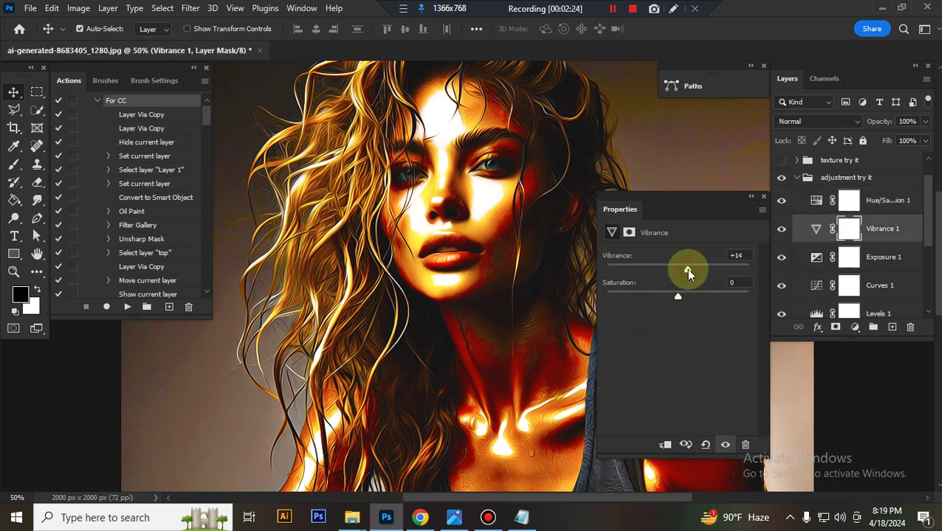
left_click(815, 286)
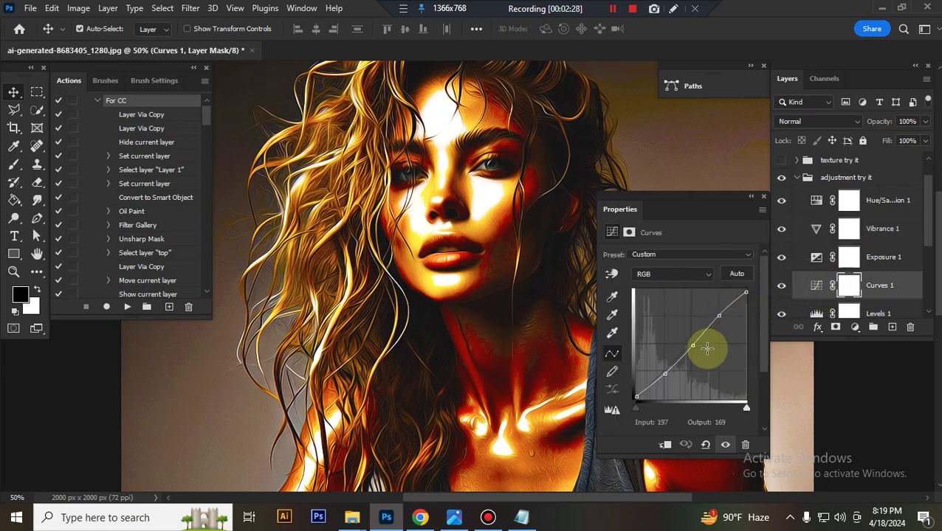
left_click_drag(673, 363, 664, 374)
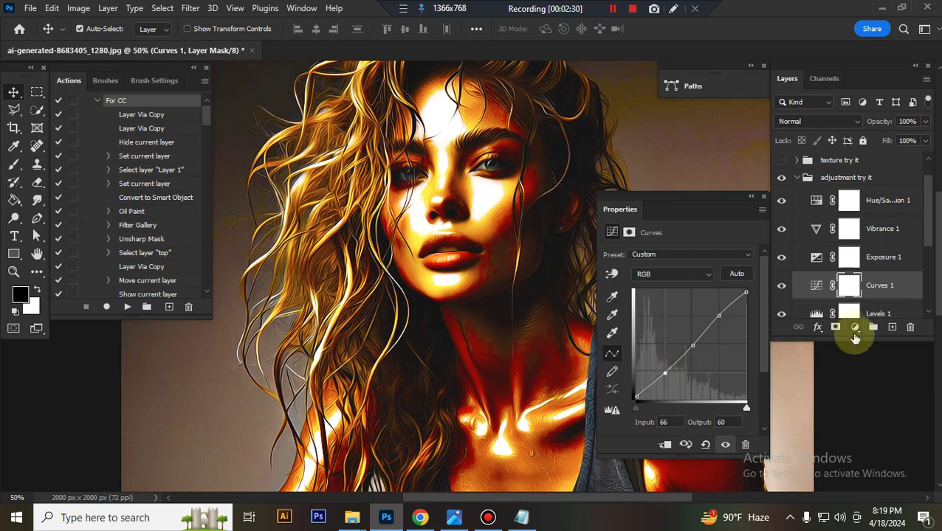
scroll(832, 303, "down", 1)
left_click(815, 259)
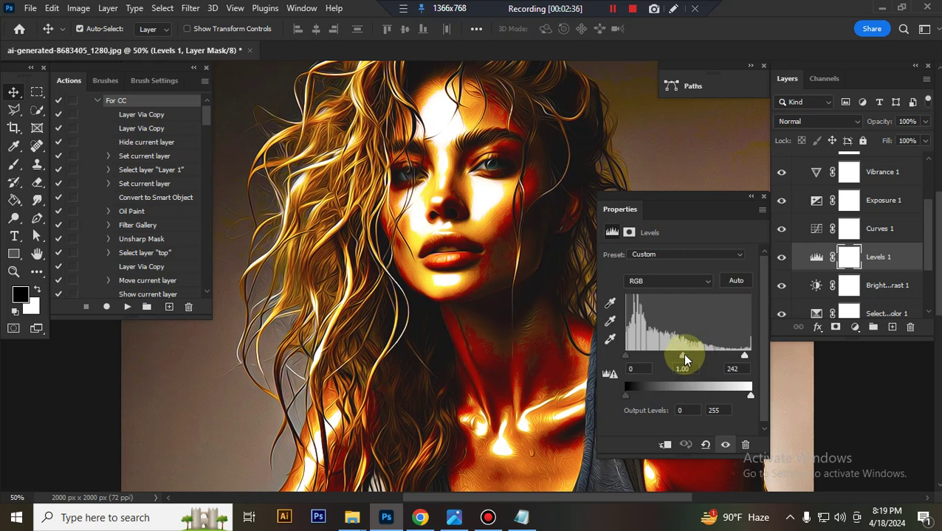
left_click(763, 196)
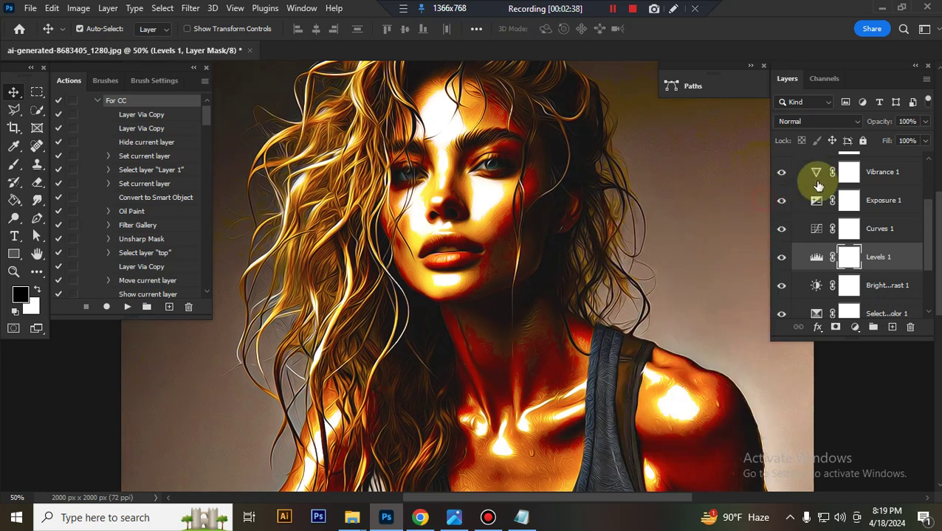
scroll(816, 207, "up", 3)
Step: Collapse adjustment try it, then show the color change option layer's Gradient Map settings
left_click(795, 206)
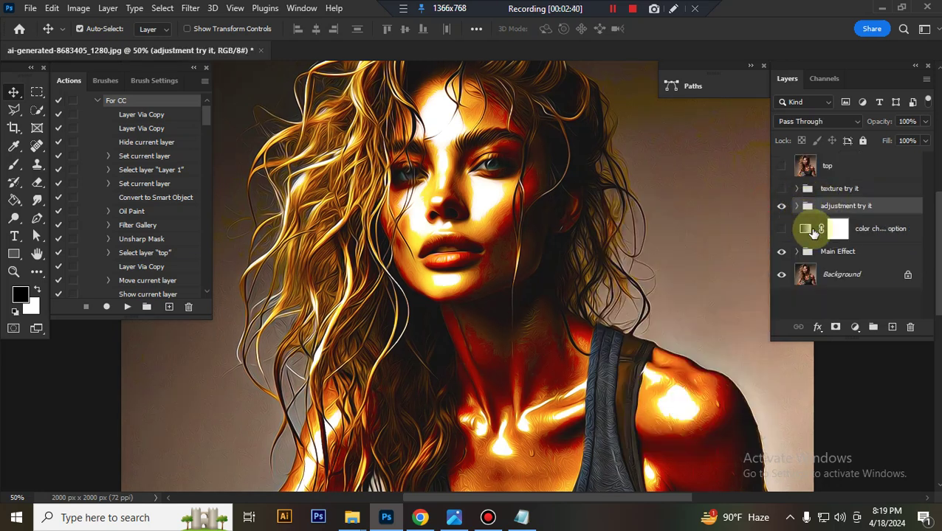
left_click(874, 236)
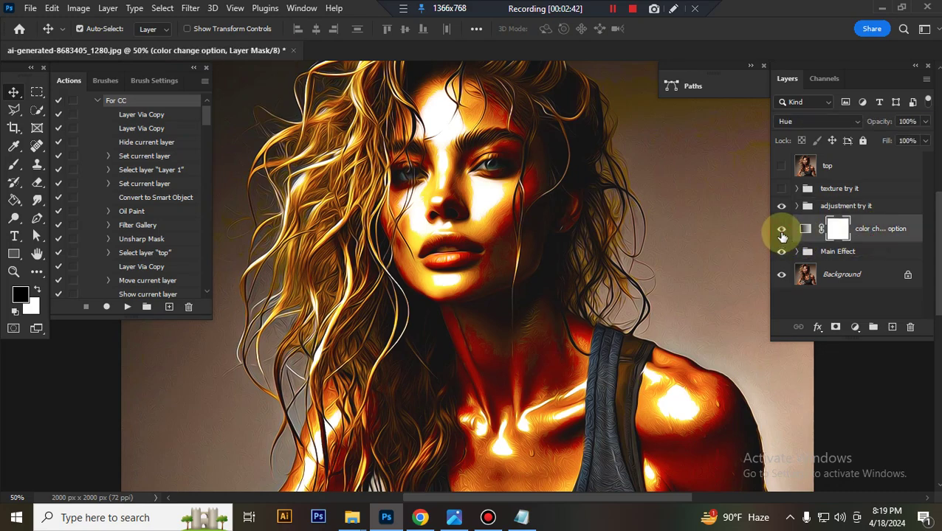
left_click(781, 231)
scroll(594, 233, "down", 3)
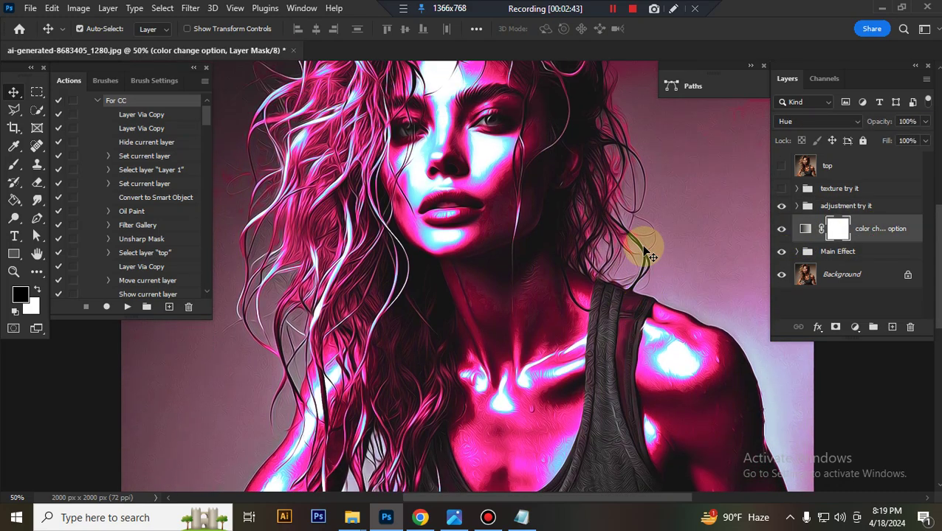
scroll(644, 253, "up", 4)
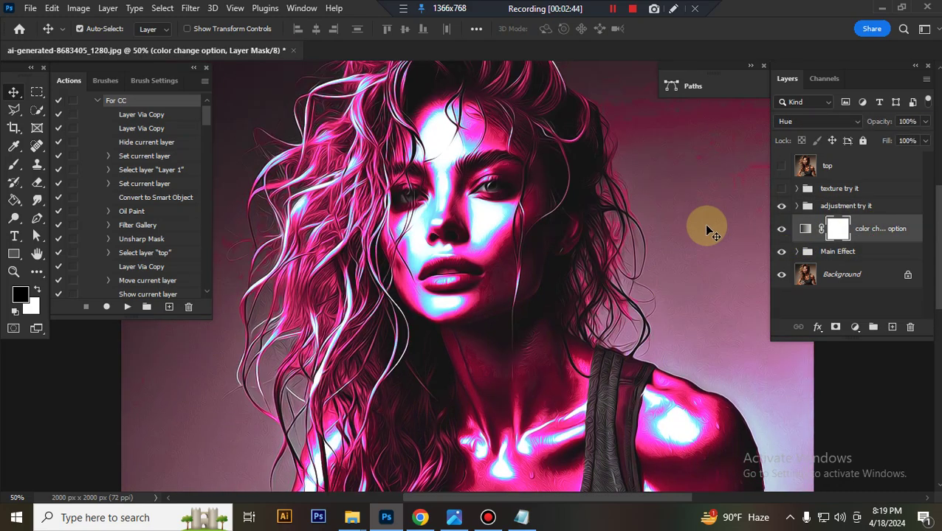
double_click(805, 228)
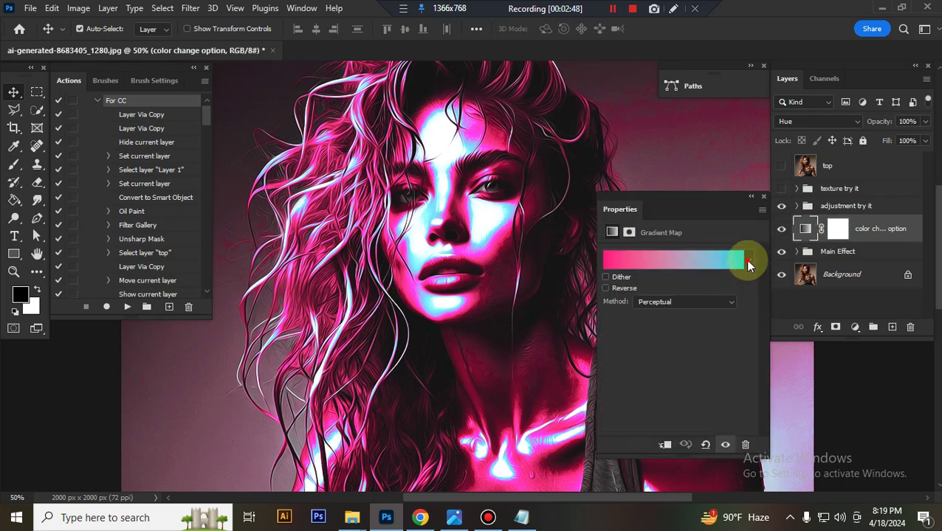
Step: Browse the gradient presets and apply a blue-to-yellow gradient
left_click(748, 262)
scroll(651, 321, "down", 3)
scroll(683, 324, "down", 3)
scroll(677, 339, "down", 3)
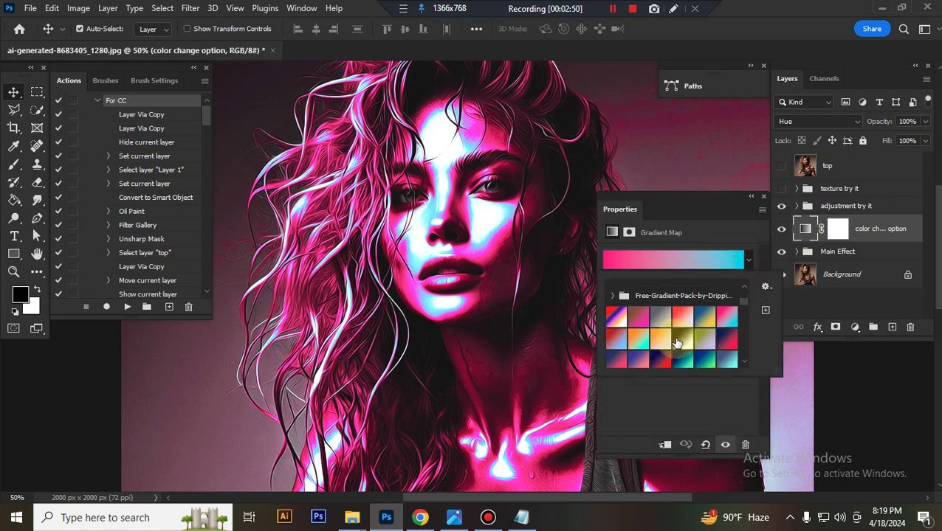
scroll(687, 317, "down", 3)
scroll(701, 310, "up", 3)
left_click(703, 315)
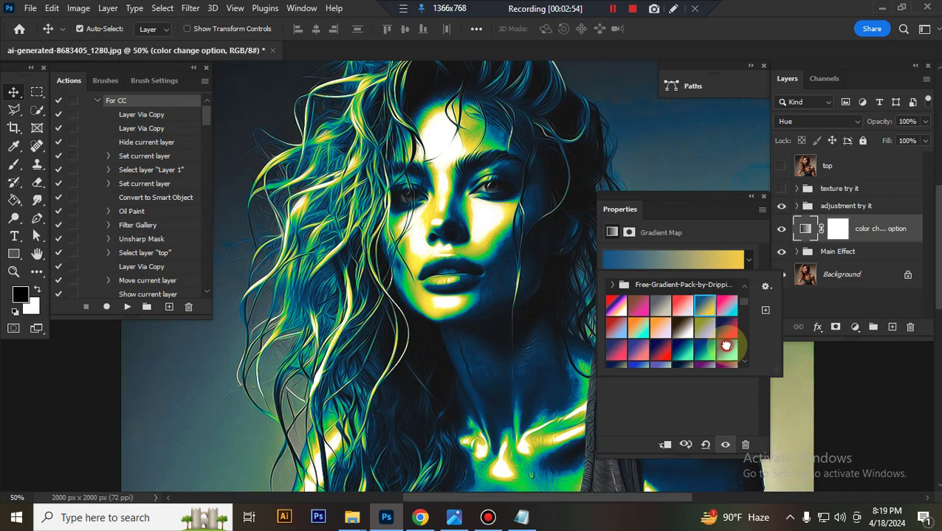
Step: Try cyan and navy-to-red presets, settle on navy-to-cream, then hide the layer
left_click(725, 346)
left_click(726, 330)
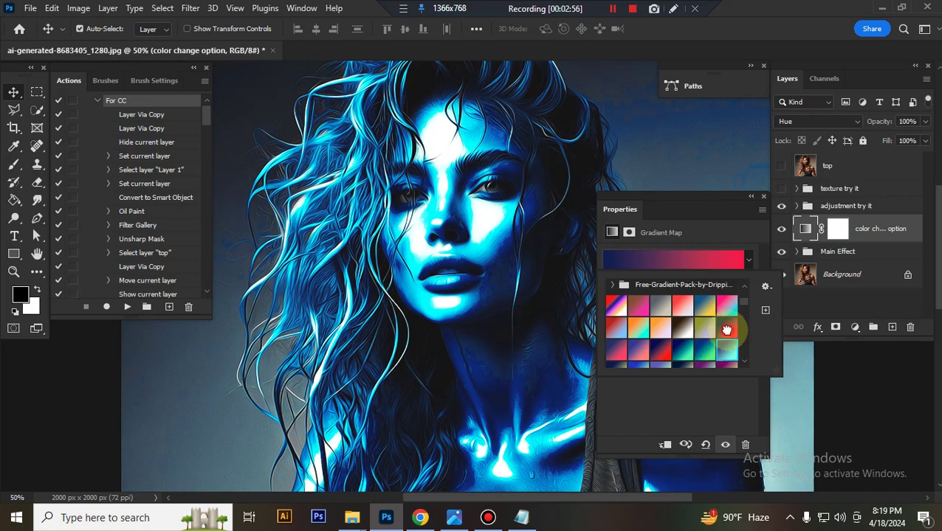
scroll(690, 328, "down", 2)
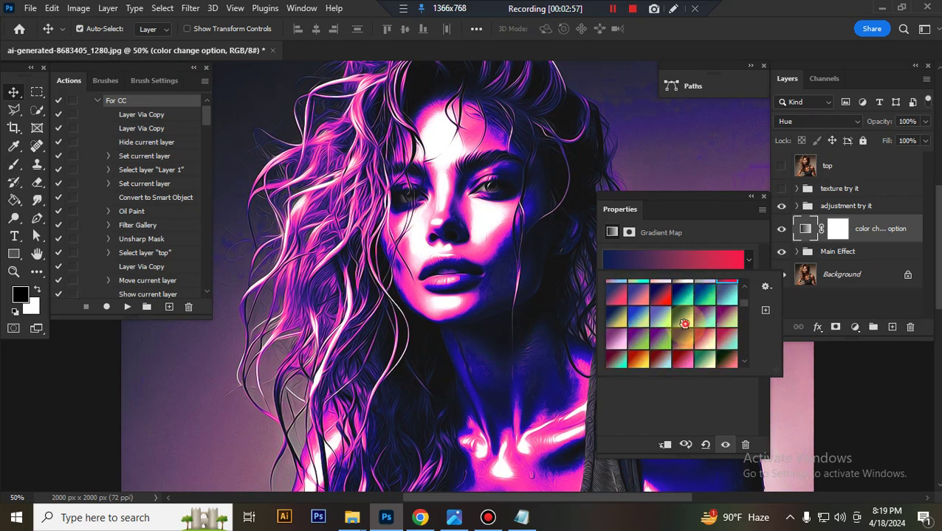
left_click(684, 323)
left_click(677, 391)
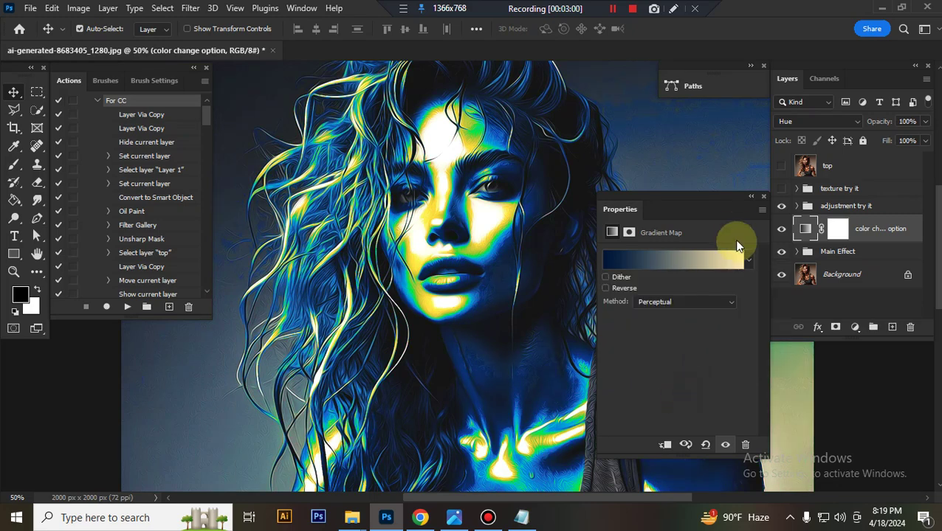
left_click(781, 229)
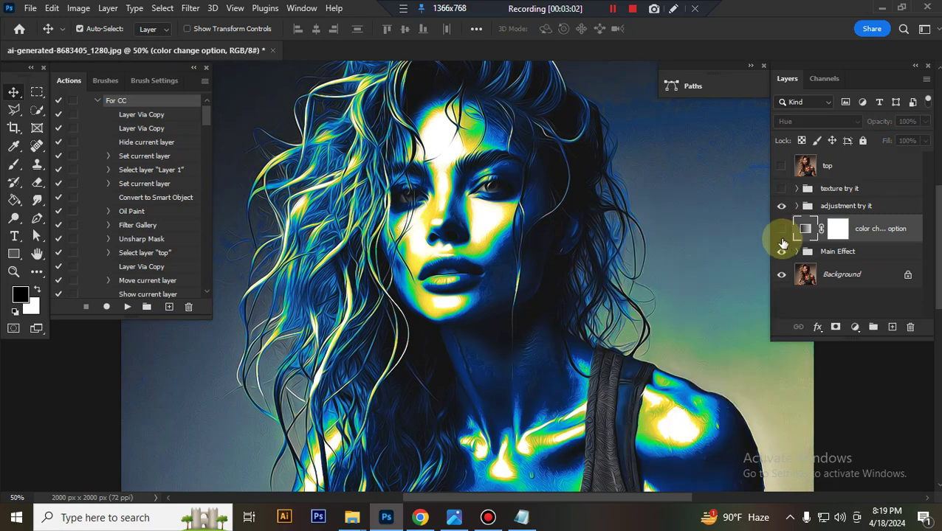
Step: Expand Main Effect and pull the contrast layer's Levels white point slightly left
left_click(800, 258)
left_click(796, 251)
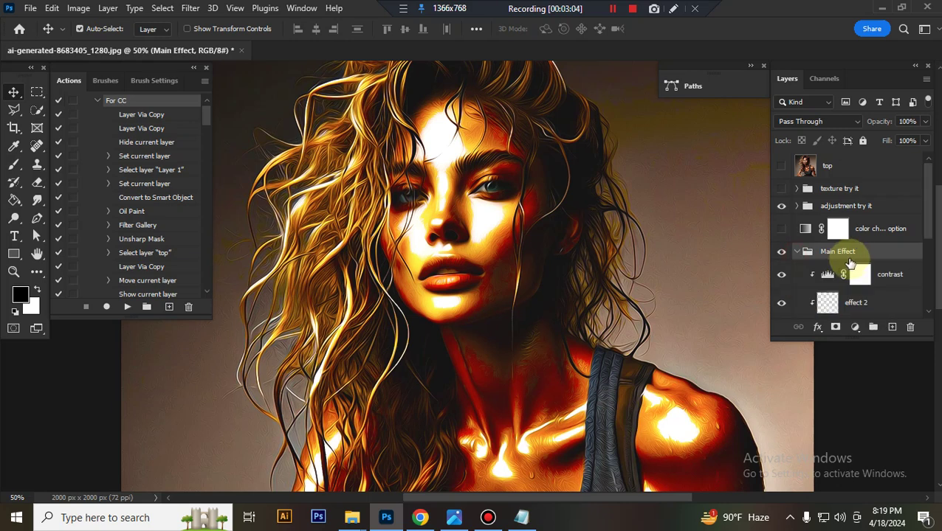
scroll(857, 248, "down", 2)
left_click(783, 192)
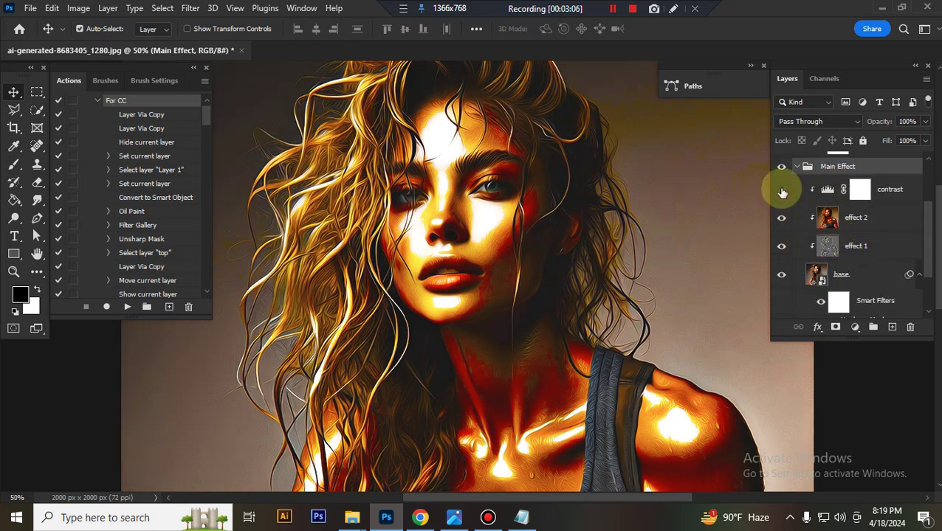
double_click(828, 190)
left_click_drag(744, 356, 740, 358)
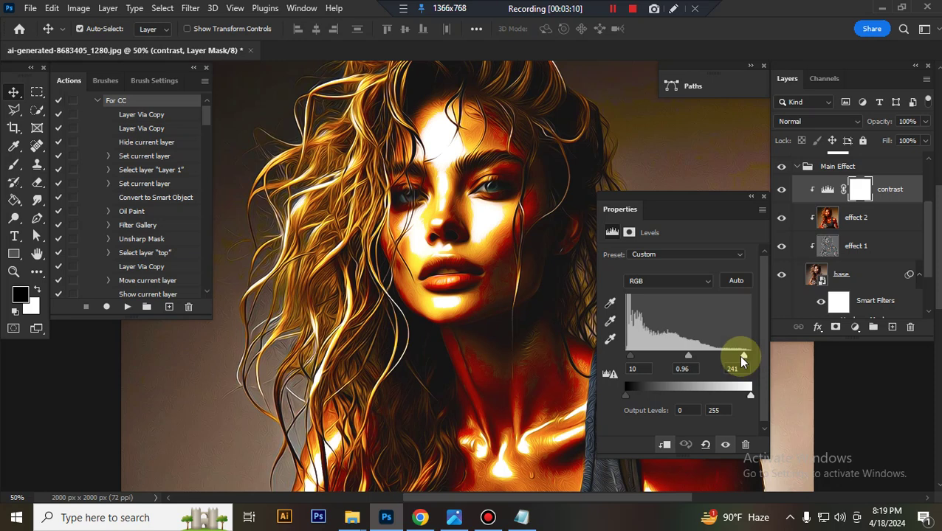
left_click(782, 217)
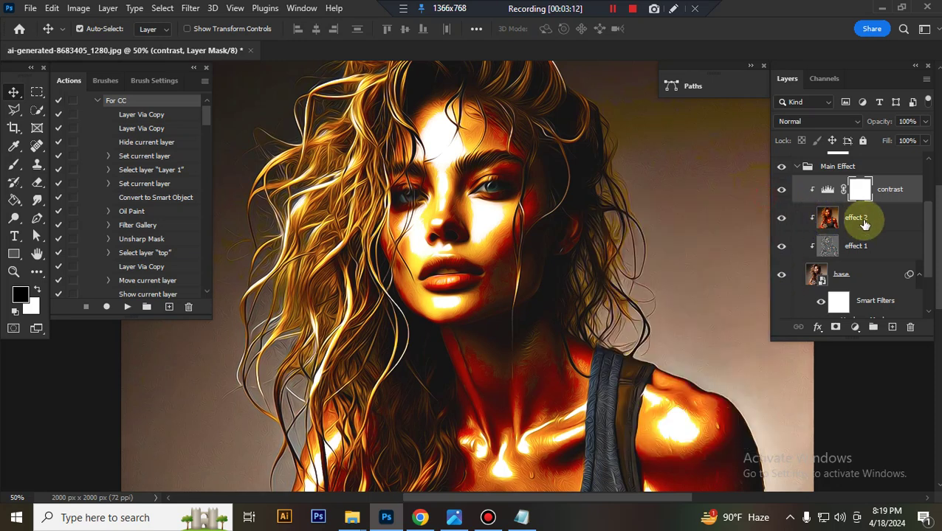
Step: Compare effect 2 on and off, then lower its opacity to 54%
left_click(796, 226)
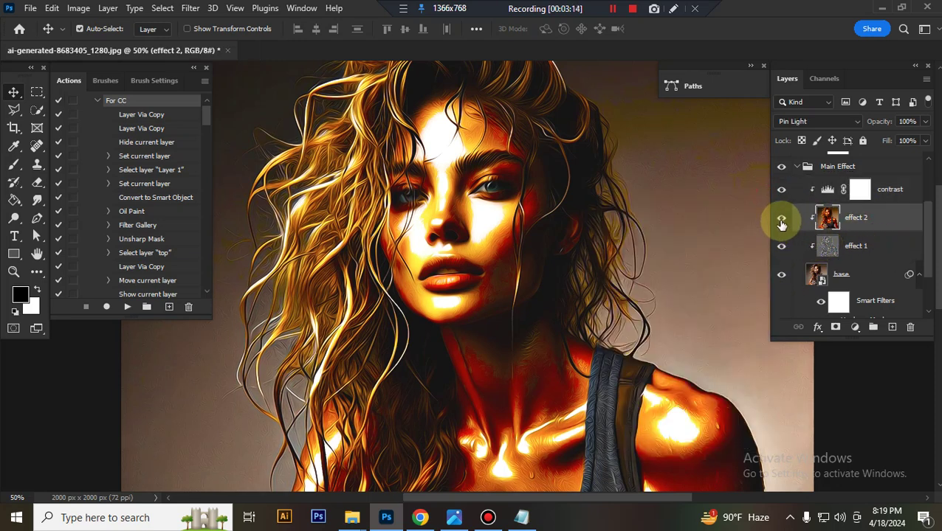
left_click(782, 222)
left_click(780, 221)
left_click(924, 123)
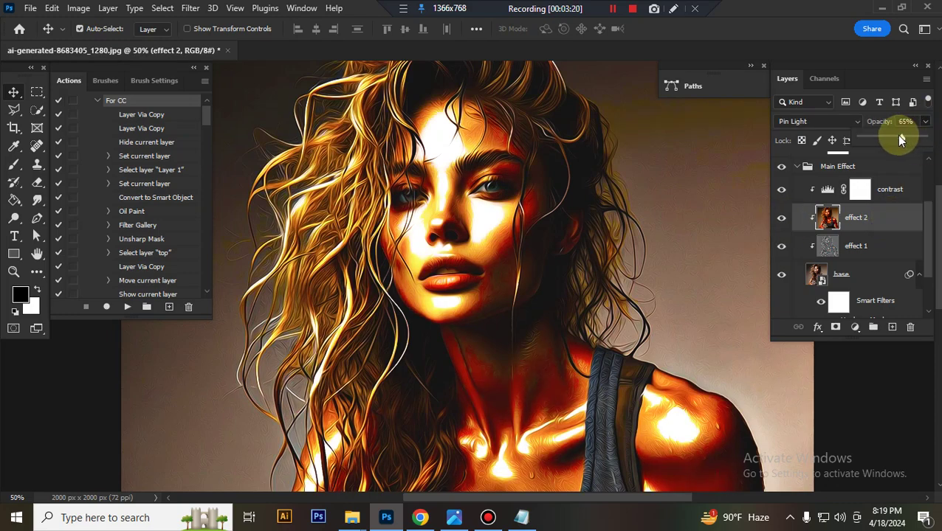
left_click_drag(899, 140, 894, 138)
Step: Toggle effect 1 off and on to compare its contribution, and check its opacity
left_click(856, 274)
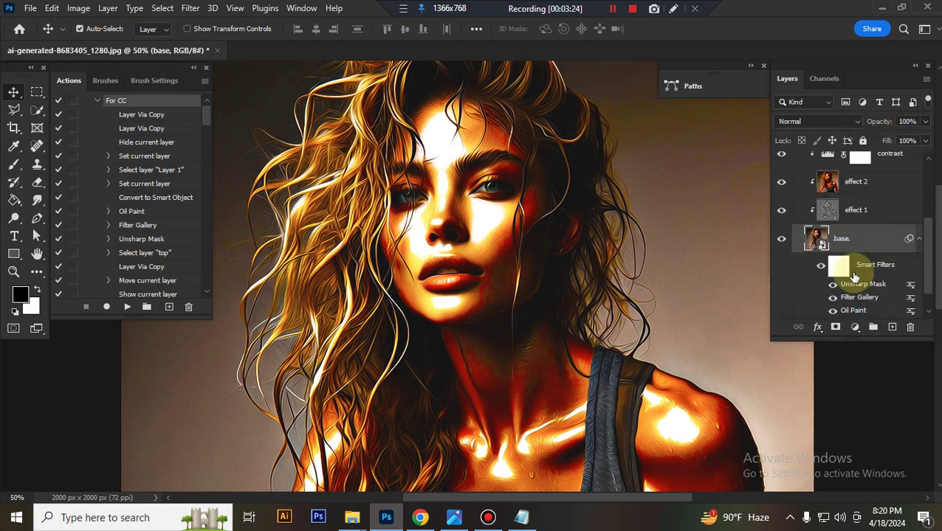
left_click(879, 212)
left_click(782, 211)
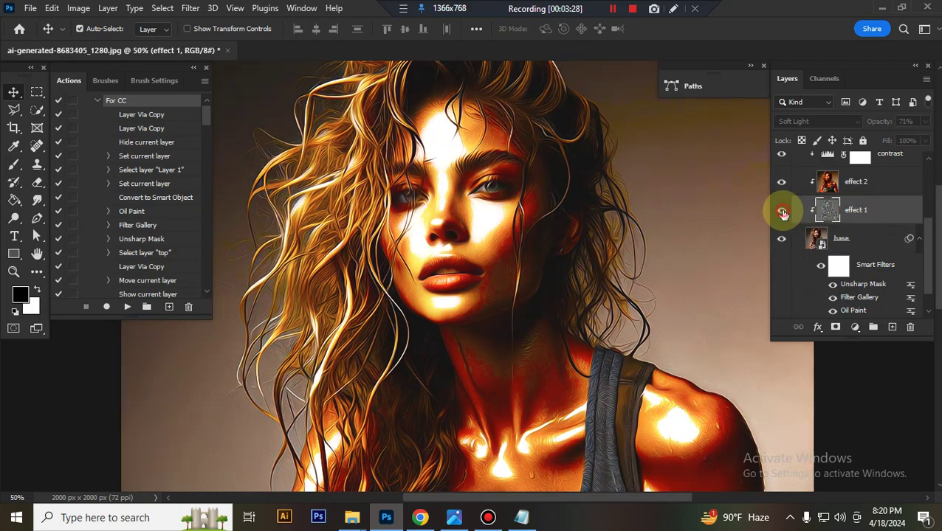
left_click(782, 212)
left_click(924, 123)
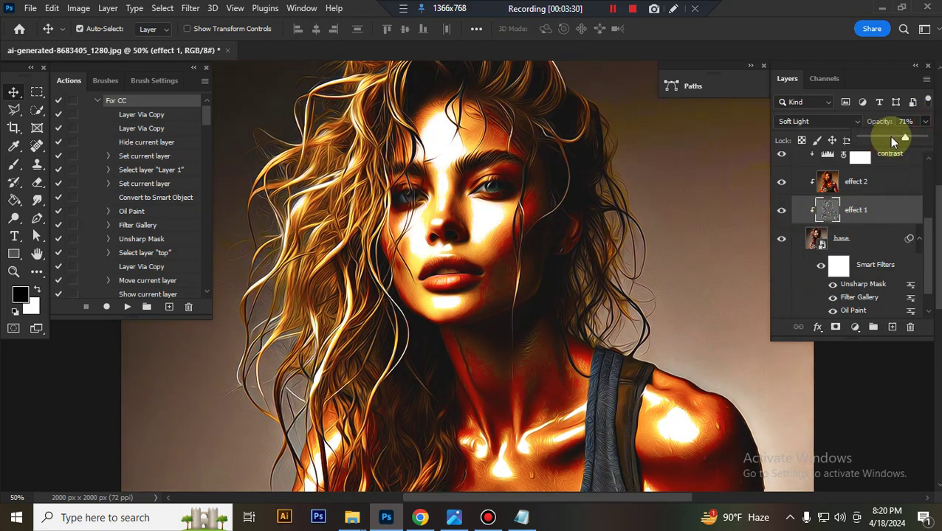
Step: Hide the base layer to compare with the original, then collapse the Main Effect group
left_click(867, 248)
scroll(870, 254, "down", 1)
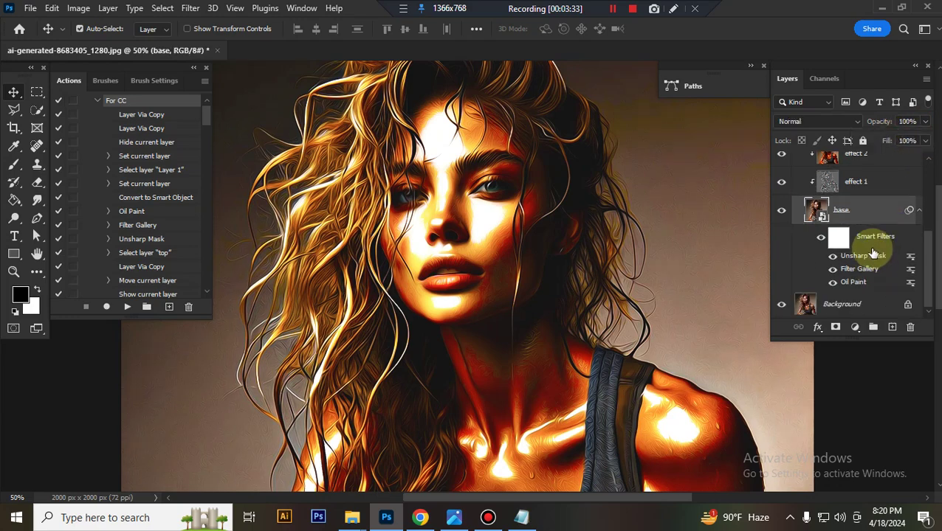
left_click(783, 212)
scroll(804, 243, "up", 3)
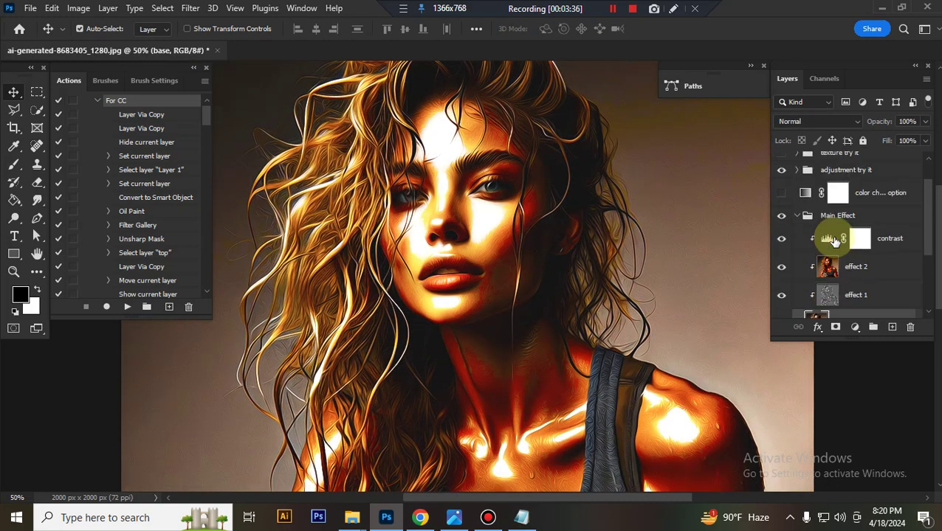
scroll(808, 228, "up", 2)
left_click(798, 248)
left_click(862, 258)
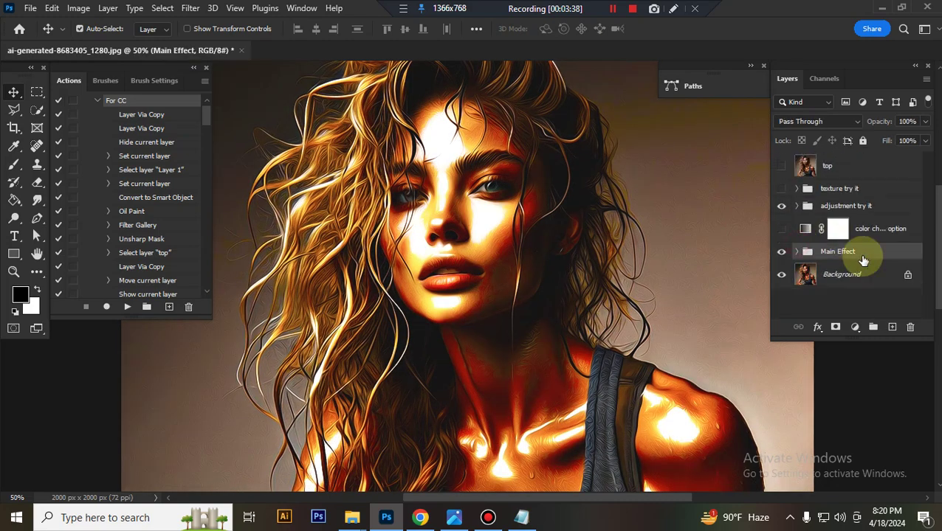